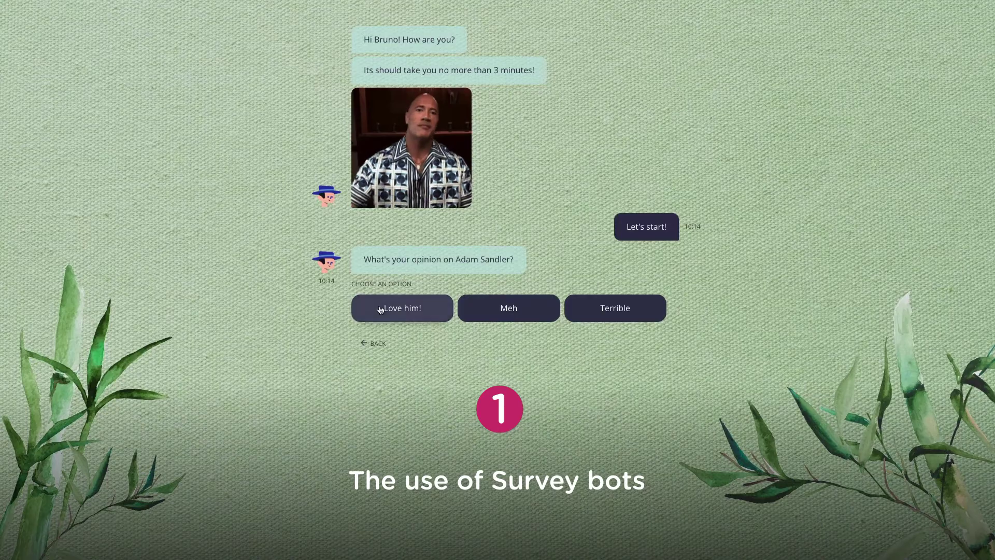
- Answer the survey demo's three-option question with 'Love him!'
{"action": "left_click", "coordinate": [381, 306]}
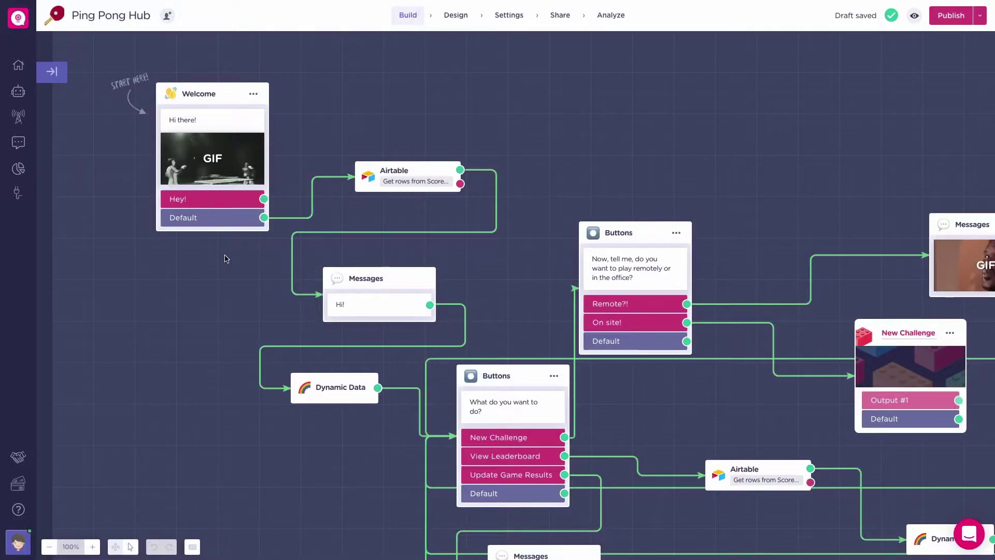
{"action": "scroll", "coordinate": [224, 258], "scroll_direction": "right", "scroll_amount": 5}
{"action": "scroll", "coordinate": [224, 259], "scroll_direction": "down", "scroll_amount": 3}
{"action": "scroll", "coordinate": [224, 258], "scroll_direction": "right", "scroll_amount": 4}
{"action": "scroll", "coordinate": [224, 258], "scroll_direction": "left", "scroll_amount": 2}
{"action": "scroll", "coordinate": [225, 258], "scroll_direction": "down", "scroll_amount": 3}
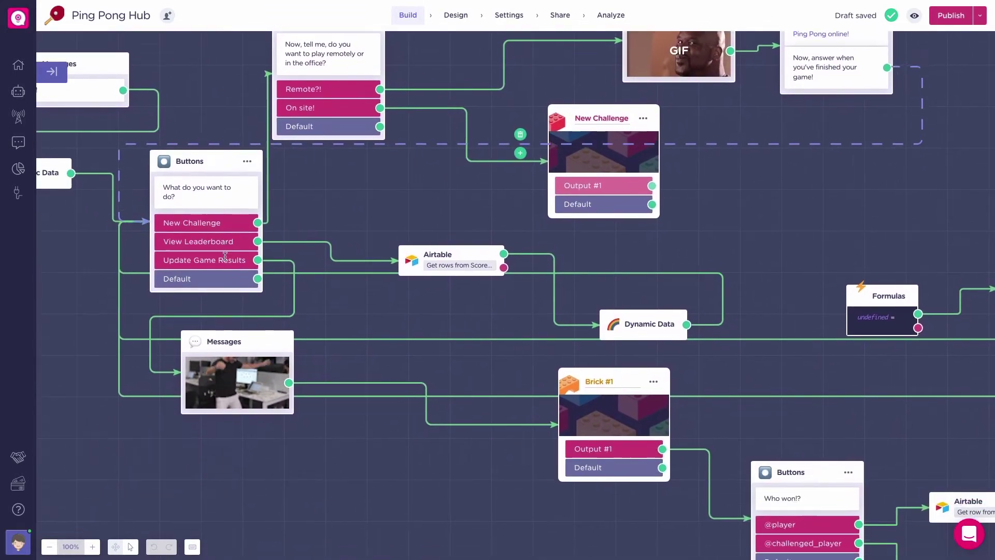
{"action": "scroll", "coordinate": [367, 438], "scroll_direction": "right", "scroll_amount": 10}
{"action": "scroll", "coordinate": [366, 439], "scroll_direction": "down", "scroll_amount": 3}
{"action": "scroll", "coordinate": [367, 441], "scroll_direction": "right", "scroll_amount": 10}
{"action": "scroll", "coordinate": [366, 442], "scroll_direction": "down", "scroll_amount": 3}
{"action": "scroll", "coordinate": [366, 442], "scroll_direction": "right", "scroll_amount": 16}
{"action": "scroll", "coordinate": [367, 442], "scroll_direction": "down", "scroll_amount": 1}
{"action": "scroll", "coordinate": [366, 441], "scroll_direction": "right", "scroll_amount": 1}
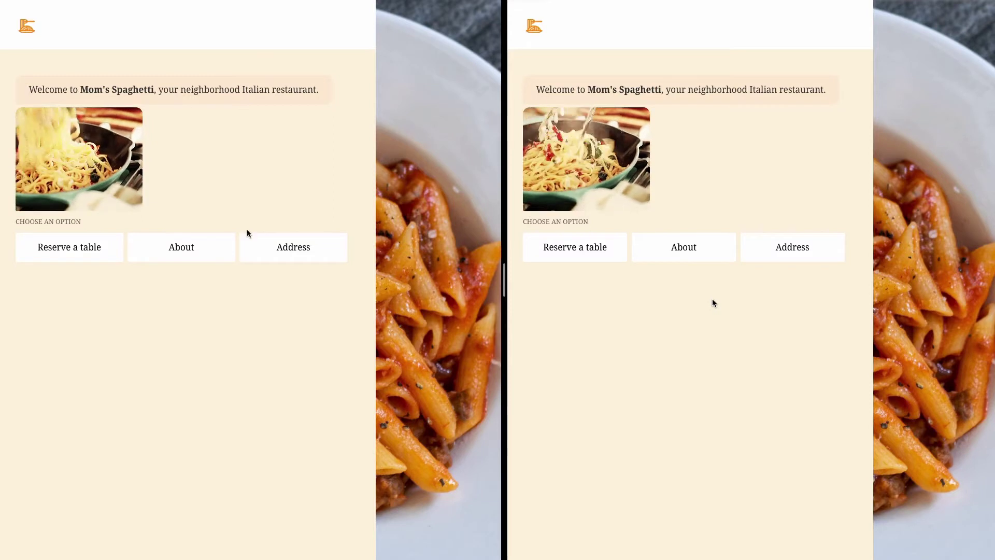
- Ask the Mom's Spaghetti demo chats for the address and about info, replying 'About us!'
{"action": "left_click", "coordinate": [254, 243]}
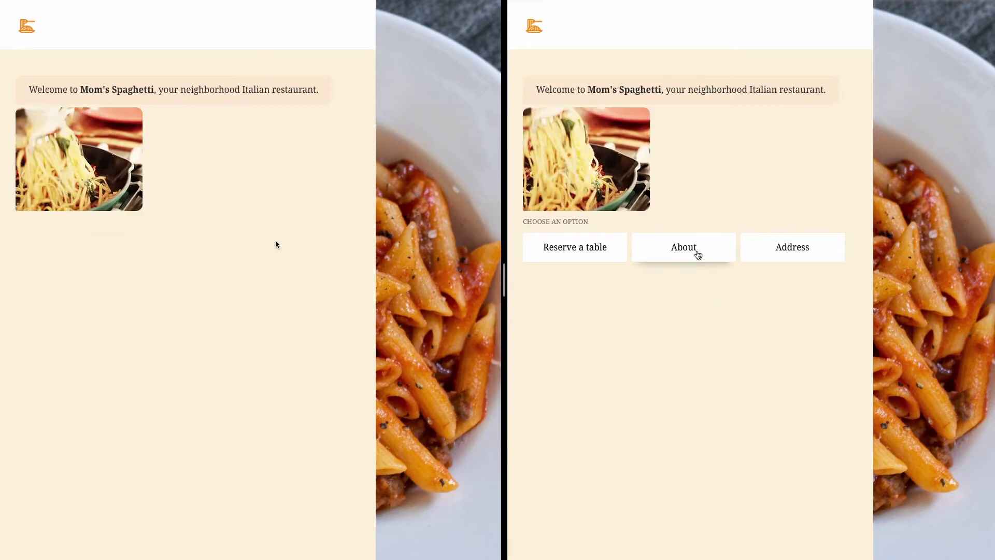
{"action": "left_click", "coordinate": [698, 253]}
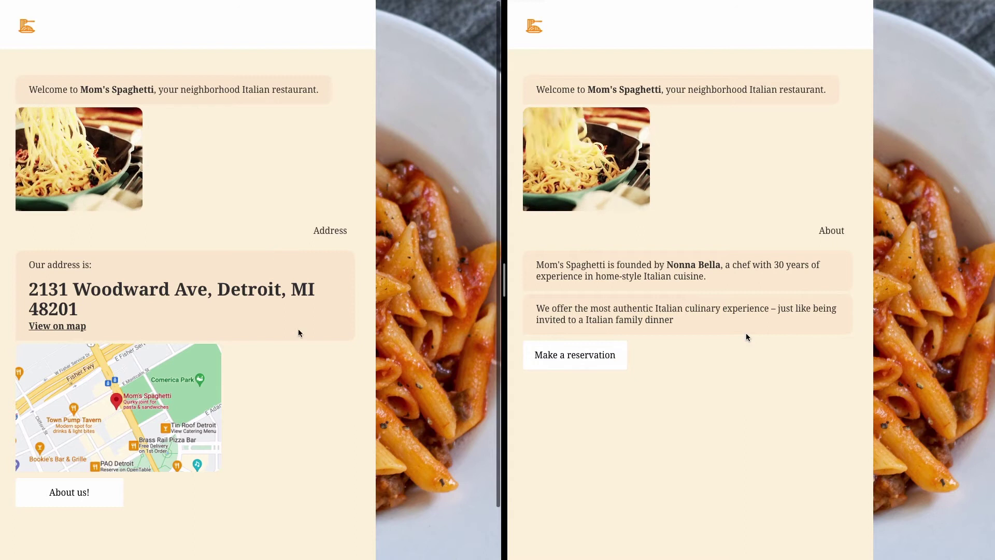
{"action": "left_click", "coordinate": [118, 496]}
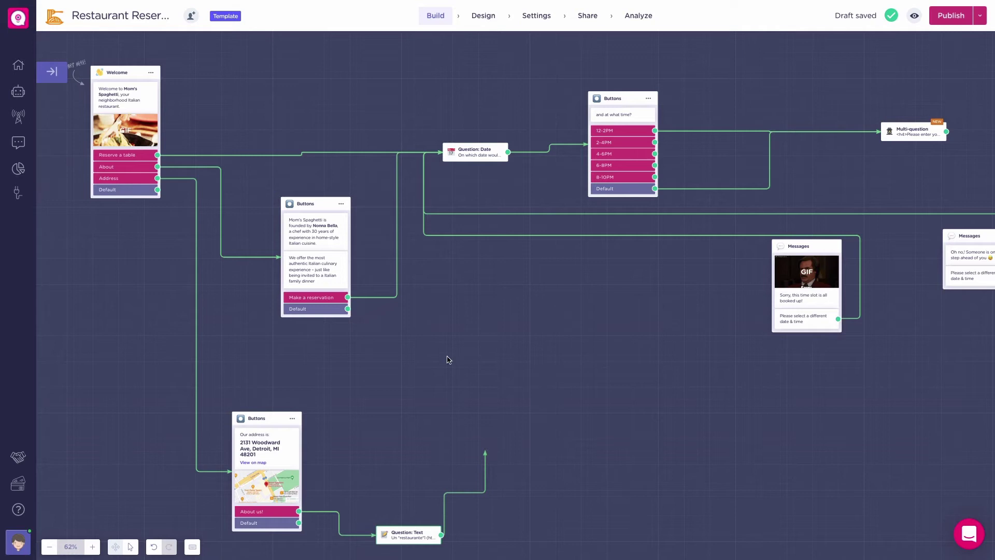
- Add a Human Takeover block after the text question, assigned to a support agent
{"action": "left_click", "coordinate": [539, 459]}
{"action": "left_click", "coordinate": [91, 232]}
{"action": "left_click", "coordinate": [220, 540]}
- Connect a Lead Scoring block after the Human Takeover block
{"action": "left_click_drag", "start_coordinate": [594, 407], "coordinate": [593, 404]}
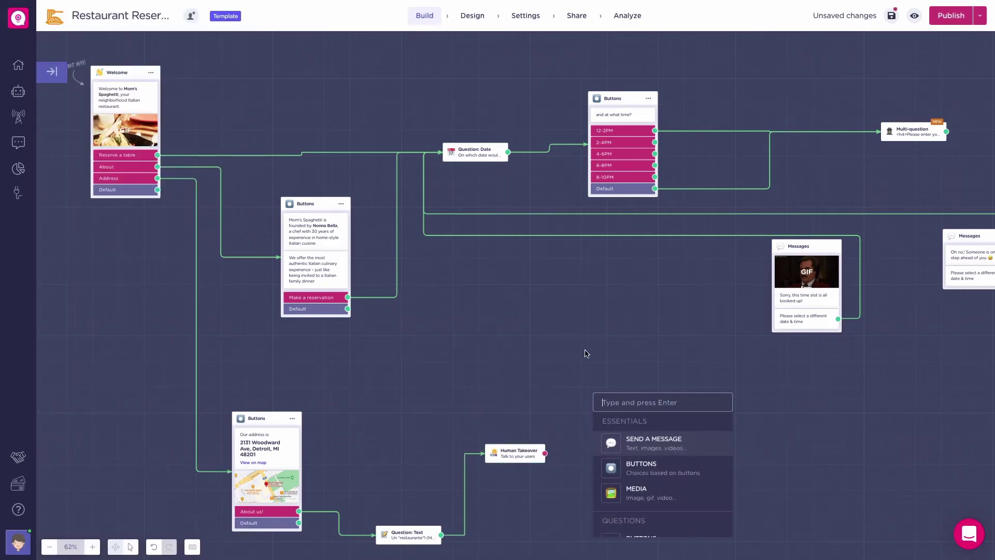
{"action": "left_click", "coordinate": [634, 443]}
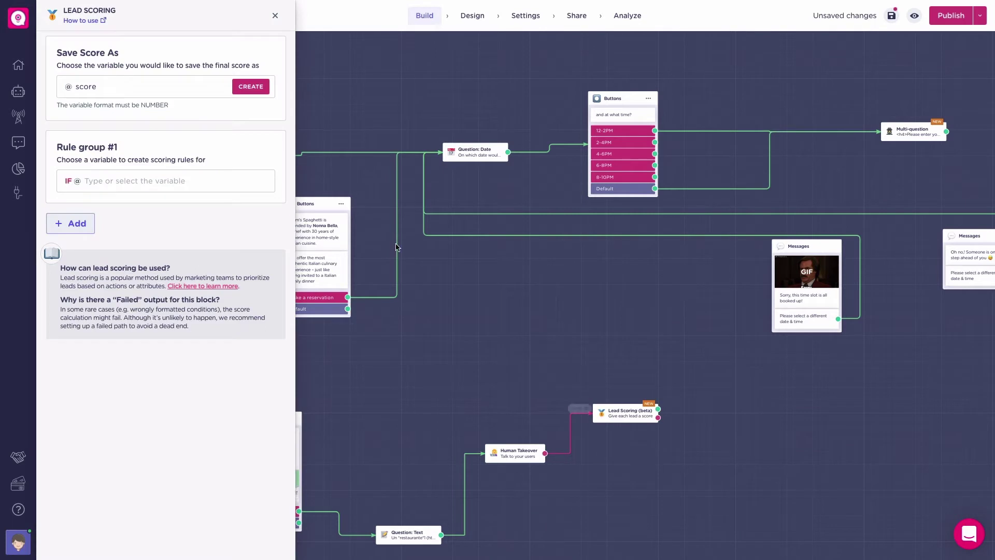
{"action": "left_click", "coordinate": [275, 16]}
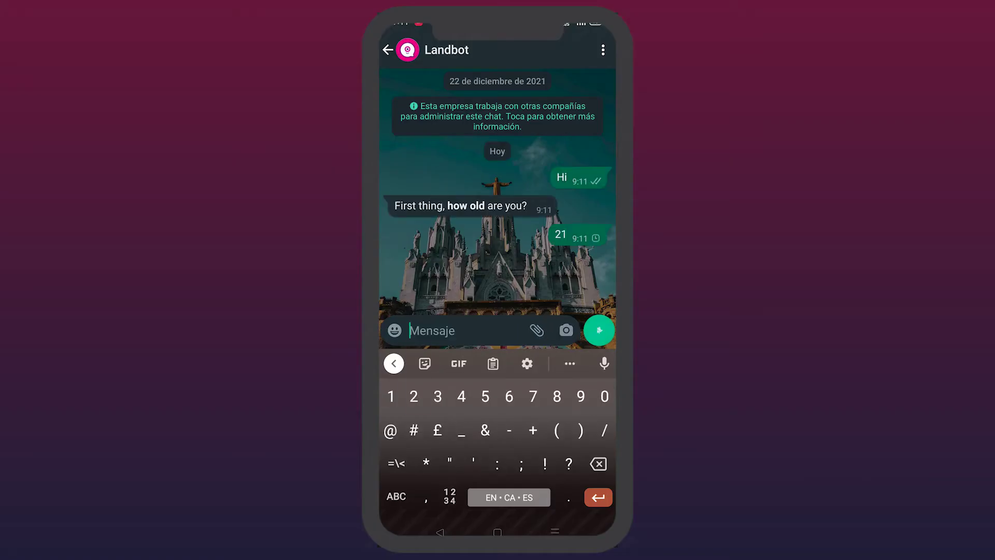
- Send the answers '2', 'Awesome' and 'Creating leads' to Landbot's WhatsApp survey
{"action": "type", "text": "2"}
{"action": "key", "text": "Return"}
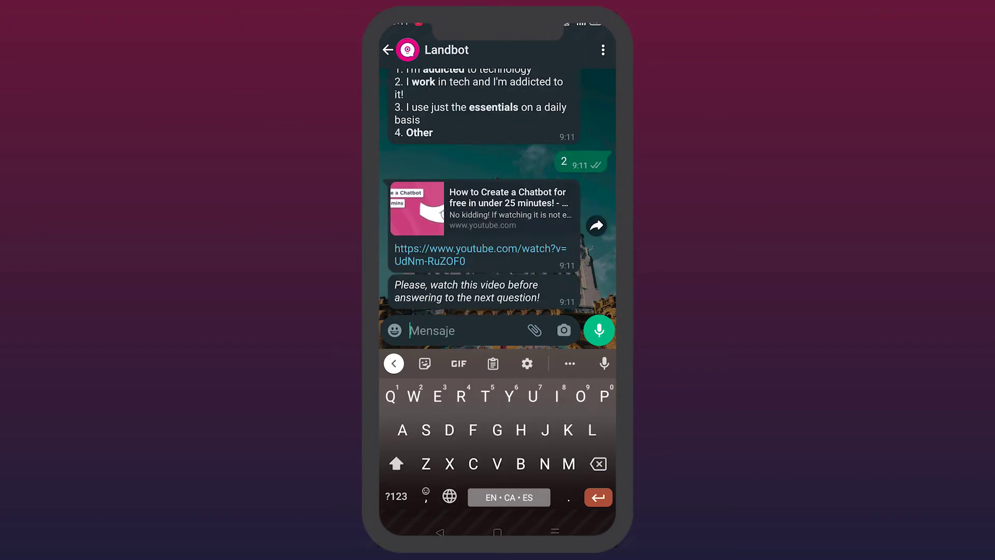
{"action": "type", "text": "Aweso"}
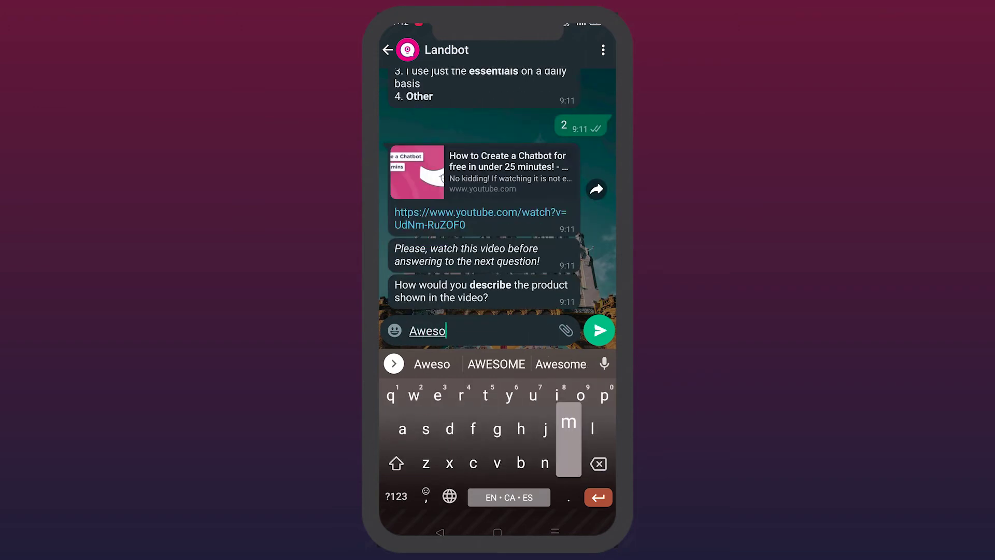
{"action": "type", "text": "me"}
{"action": "key", "text": "Return"}
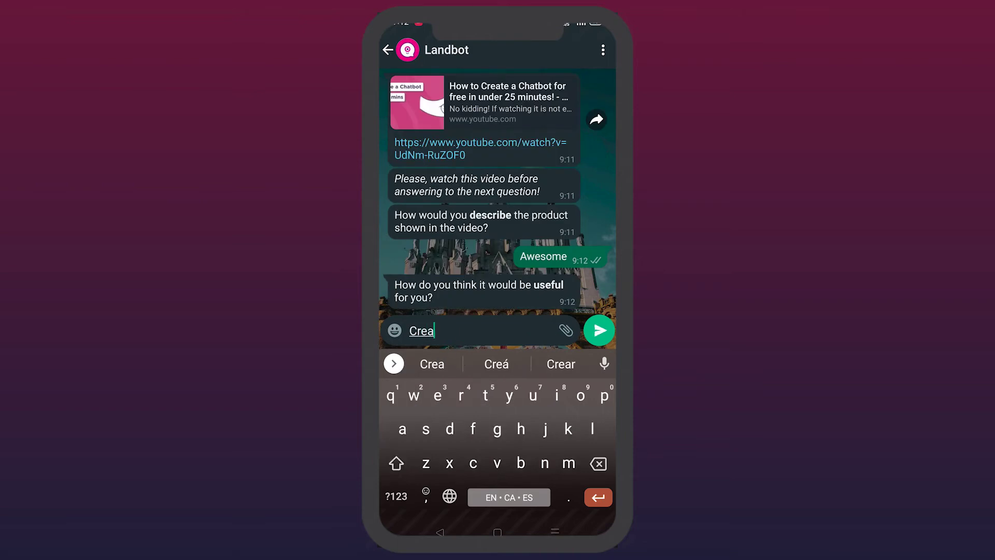
{"action": "type", "text": "Creating leads"}
{"action": "key", "text": "Return"}
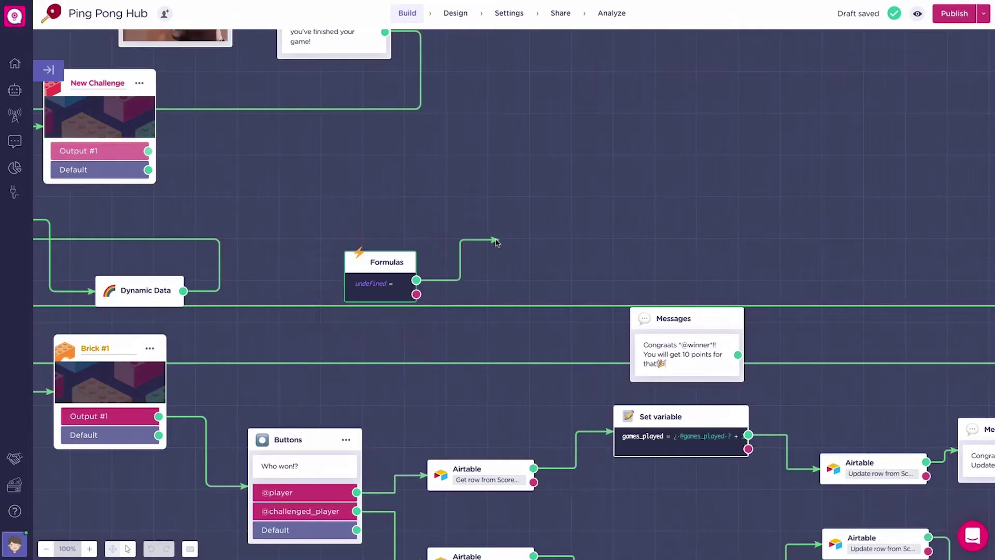
- Add a Goal block named Lead after Formulas and view the bot's analytics
{"action": "key", "text": "Return"}
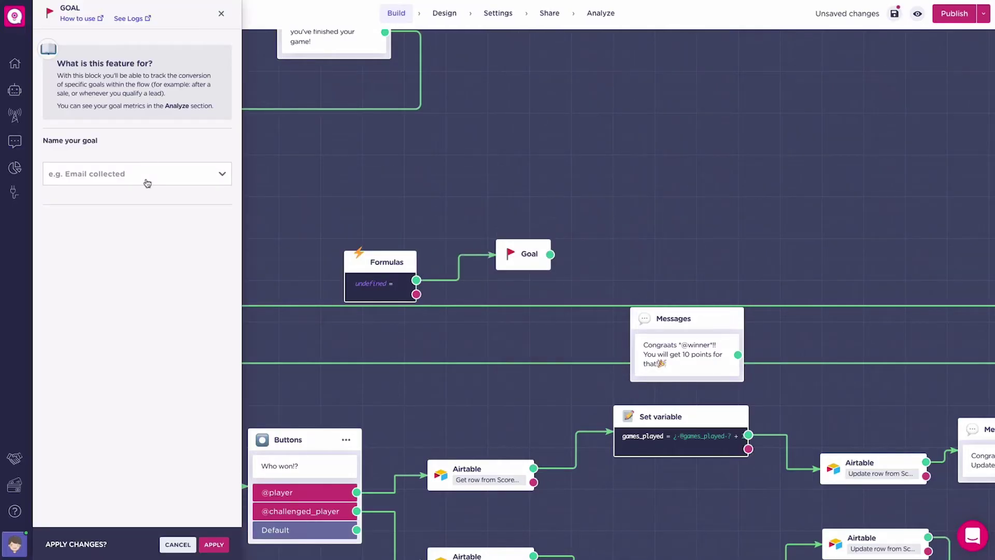
{"action": "left_click", "coordinate": [161, 183]}
{"action": "left_click", "coordinate": [154, 277]}
{"action": "left_click", "coordinate": [213, 544]}
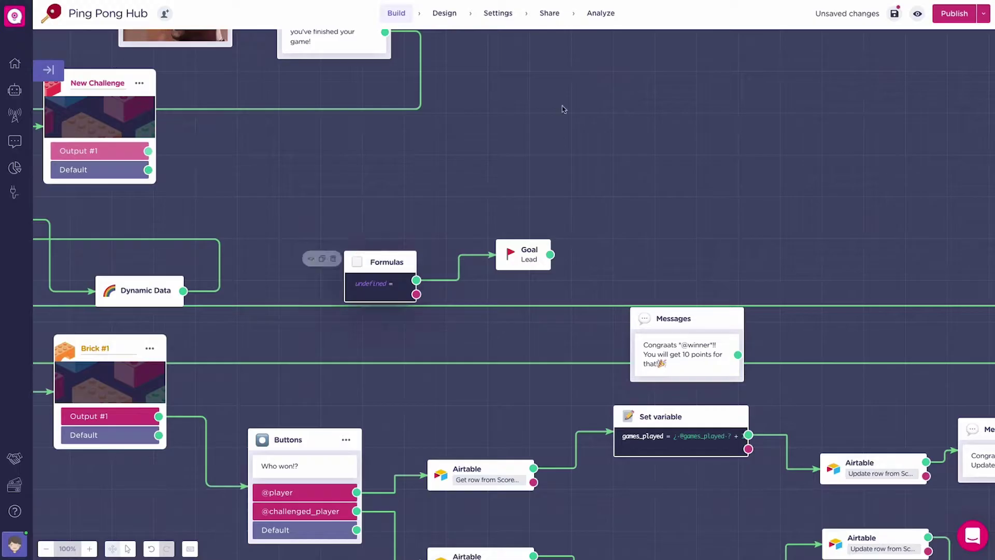
{"action": "left_click", "coordinate": [605, 19]}
{"action": "scroll", "coordinate": [723, 223], "scroll_direction": "right", "scroll_amount": 5}
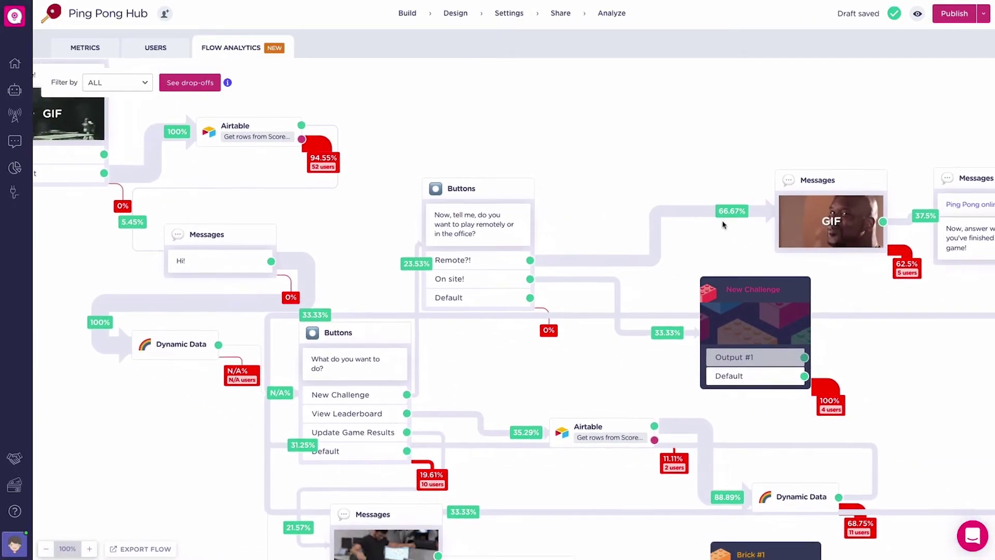
- Review the per-block drop-off percentages in the Flow Analytics view
{"action": "scroll", "coordinate": [724, 224], "scroll_direction": "right", "scroll_amount": 10}
{"action": "scroll", "coordinate": [724, 224], "scroll_direction": "down", "scroll_amount": 5}
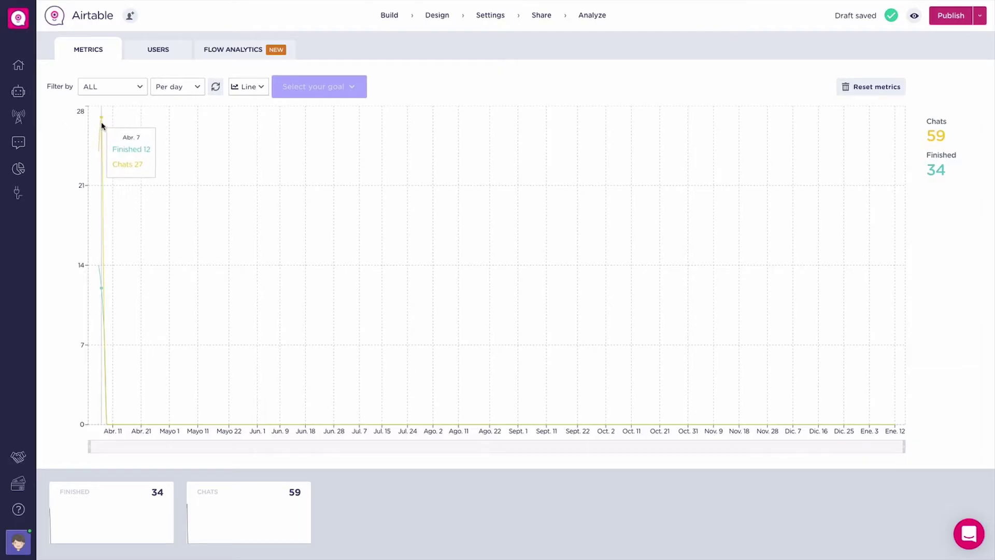
{"action": "left_click", "coordinate": [213, 55]}
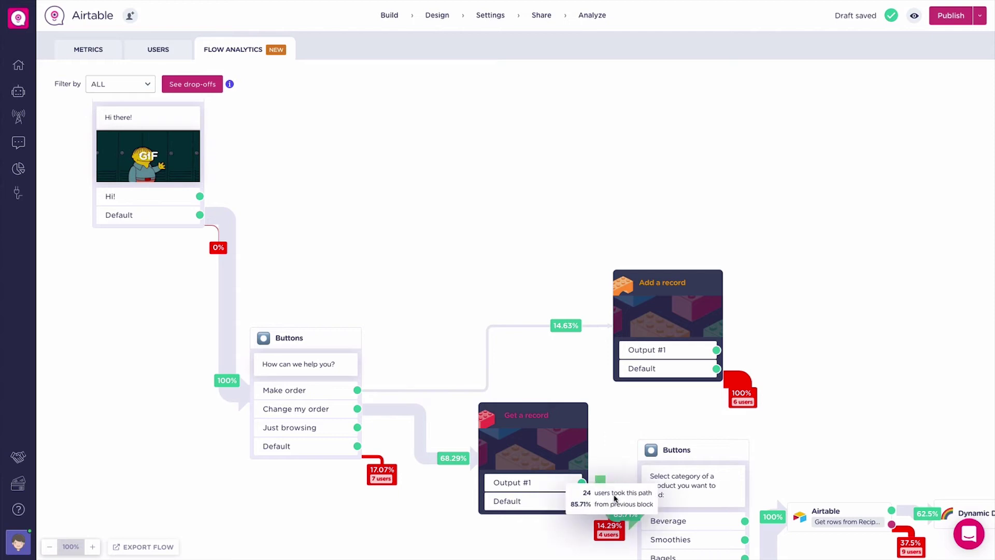
{"action": "scroll", "coordinate": [762, 373], "scroll_direction": "down", "scroll_amount": 3}
{"action": "scroll", "coordinate": [762, 373], "scroll_direction": "right", "scroll_amount": 5}
{"action": "scroll", "coordinate": [778, 373], "scroll_direction": "down", "scroll_amount": 3}
{"action": "scroll", "coordinate": [778, 374], "scroll_direction": "right", "scroll_amount": 8}
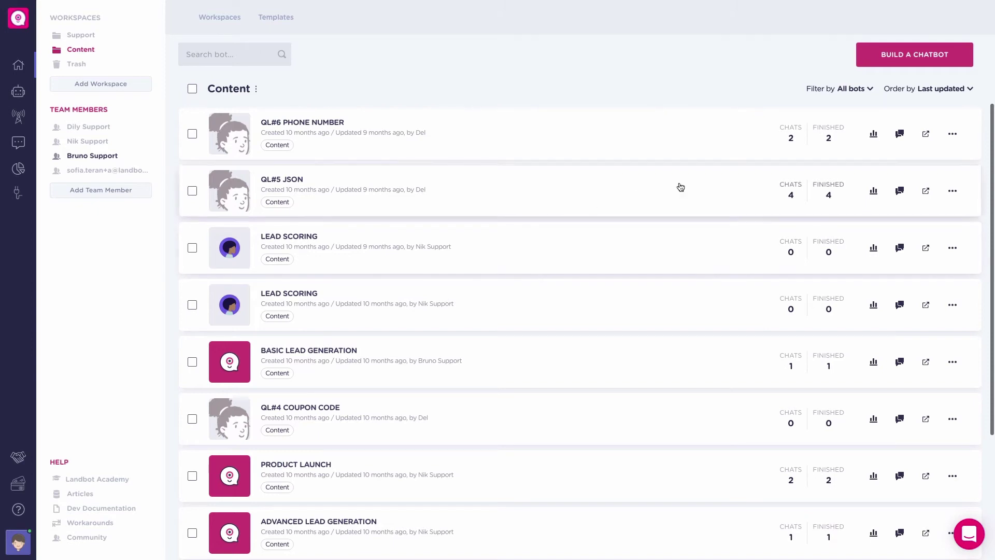
- Create a new Landbot Web chatbot from the Basic Survey template, found by searching 'survey'
{"action": "left_click", "coordinate": [905, 60]}
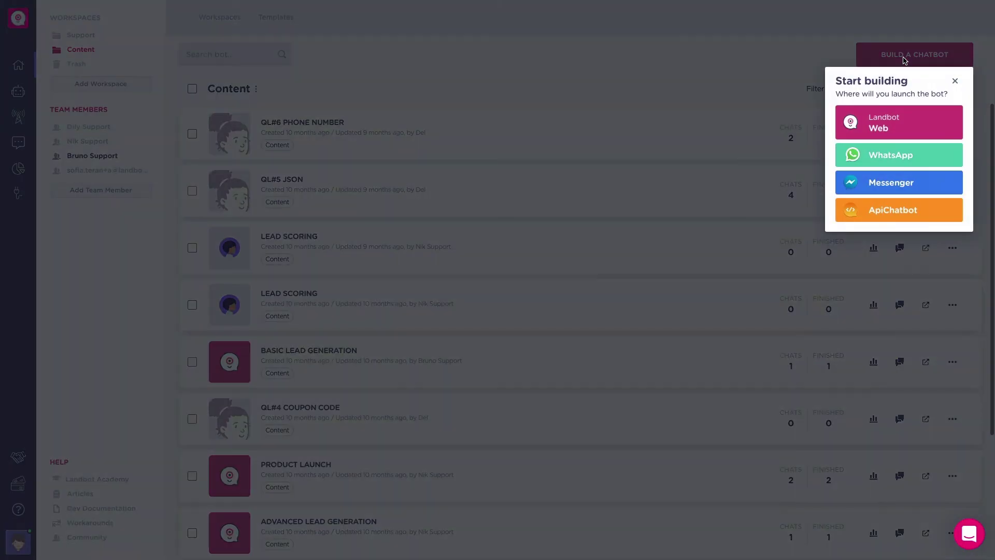
{"action": "left_click", "coordinate": [885, 122]}
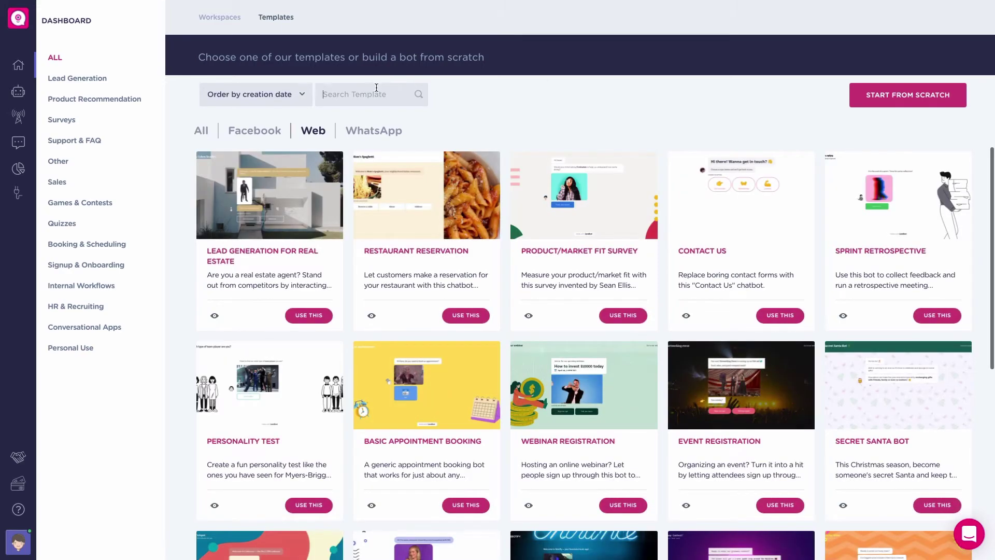
{"action": "type", "text": "survey"}
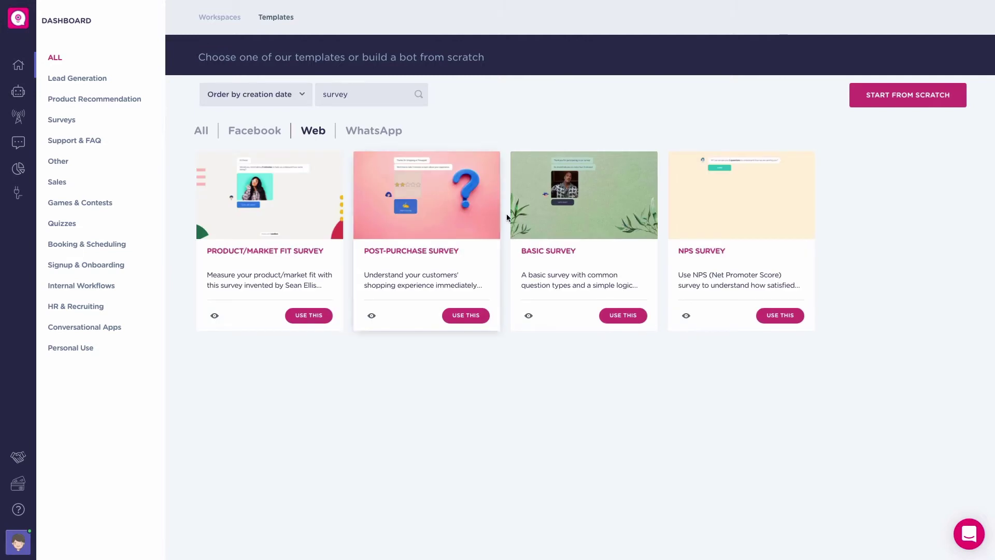
{"action": "left_click", "coordinate": [618, 314]}
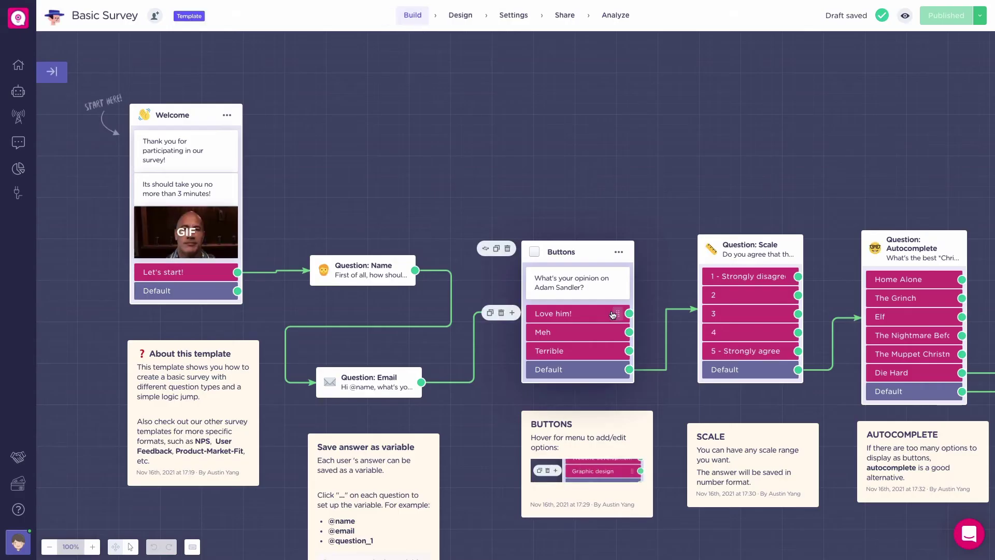
- Set the Google Sheets block to insert a row mapping name, email and question variables, keeping the current account
{"action": "scroll", "coordinate": [484, 297], "scroll_direction": "down", "scroll_amount": 2}
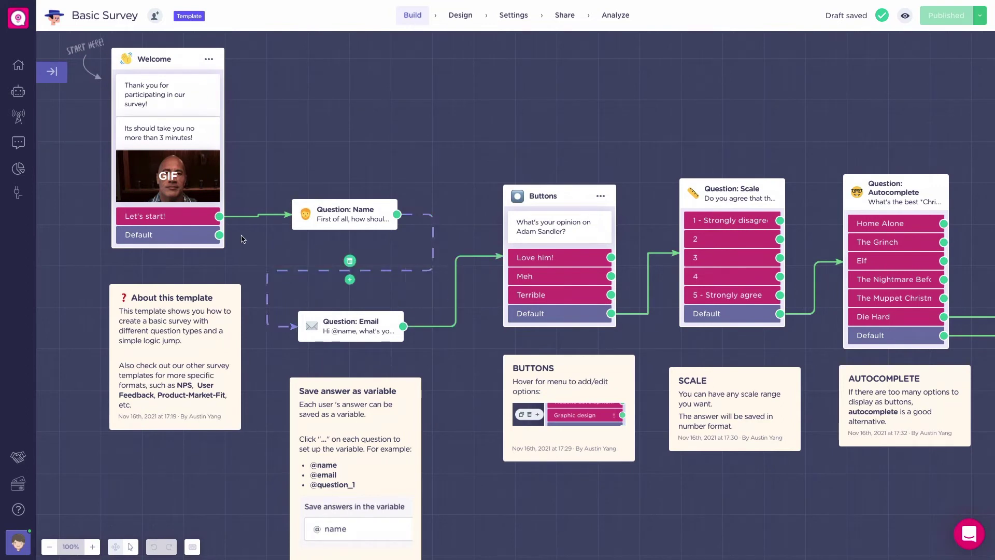
{"action": "mouse_move", "coordinate": [344, 202]}
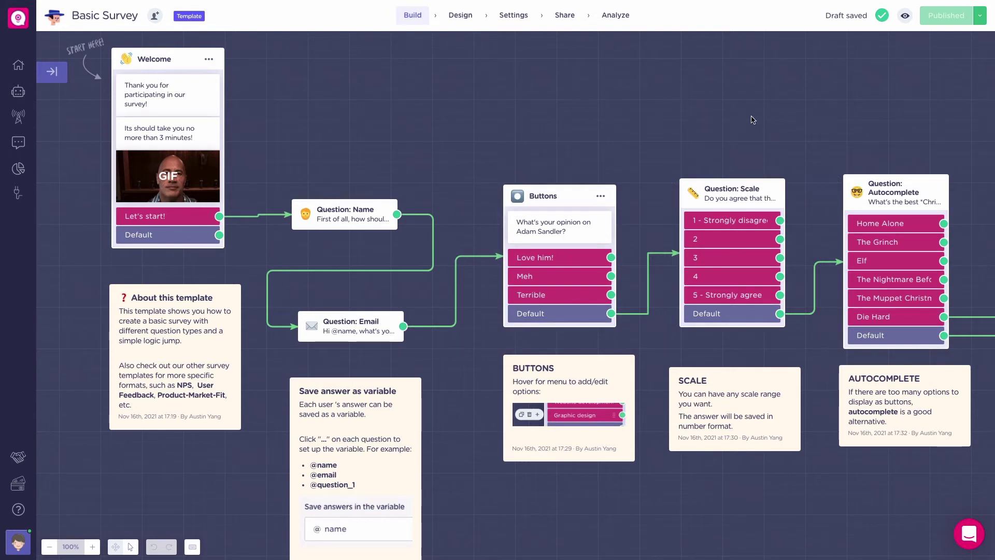
{"action": "scroll", "coordinate": [753, 120], "scroll_direction": "right", "scroll_amount": 5}
{"action": "scroll", "coordinate": [752, 117], "scroll_direction": "right", "scroll_amount": 4}
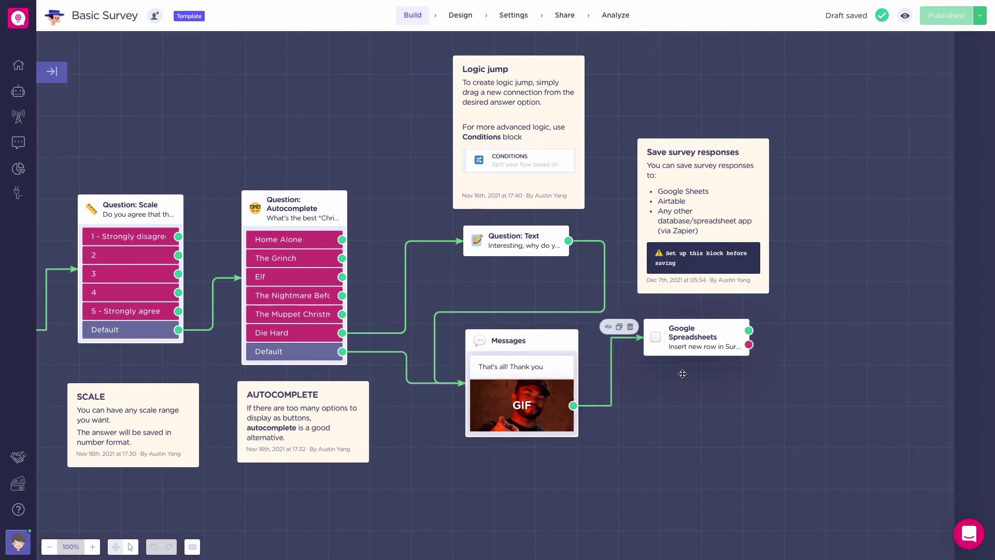
{"action": "left_click", "coordinate": [692, 334]}
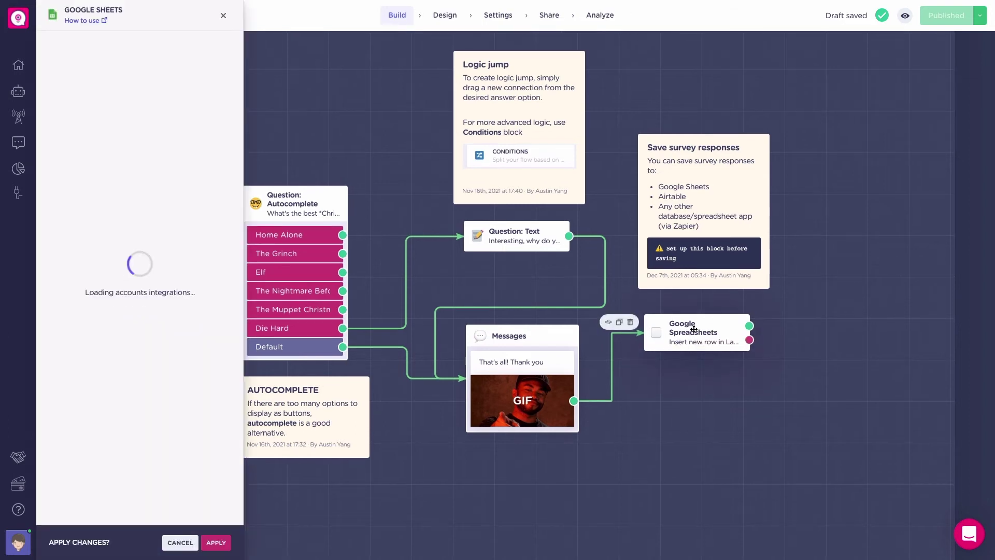
{"action": "left_click", "coordinate": [195, 99]}
{"action": "left_click", "coordinate": [195, 99]}
{"action": "scroll", "coordinate": [93, 440], "scroll_direction": "down", "scroll_amount": 3}
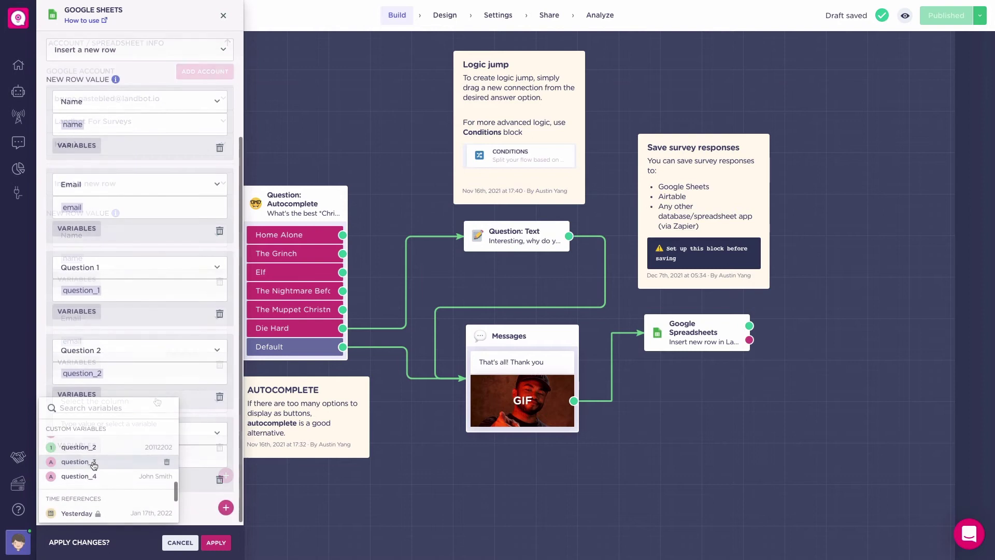
{"action": "left_click", "coordinate": [219, 544]}
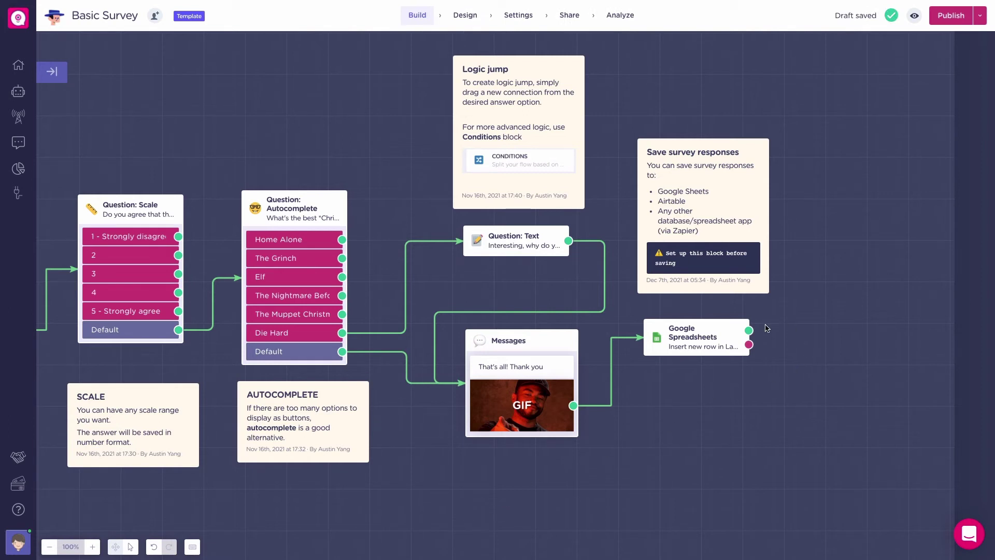
- Add a Slack Notification after Google Spreadsheets whose message includes the email and phone variables
{"action": "left_click_drag", "start_coordinate": [749, 330], "coordinate": [854, 261]}
{"action": "type", "text": "sl"}
{"action": "key", "text": "Return"}
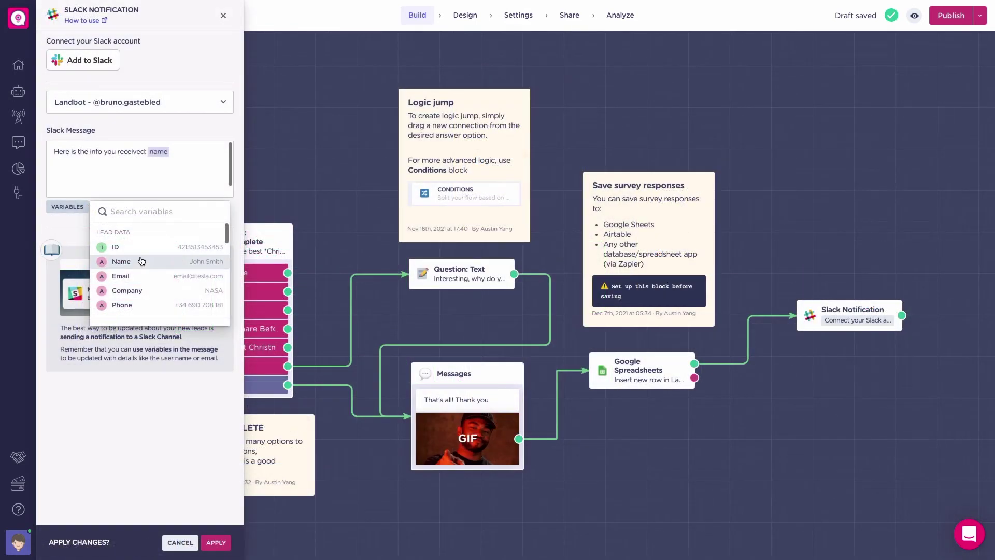
{"action": "left_click", "coordinate": [139, 279]}
{"action": "left_click", "coordinate": [75, 208]}
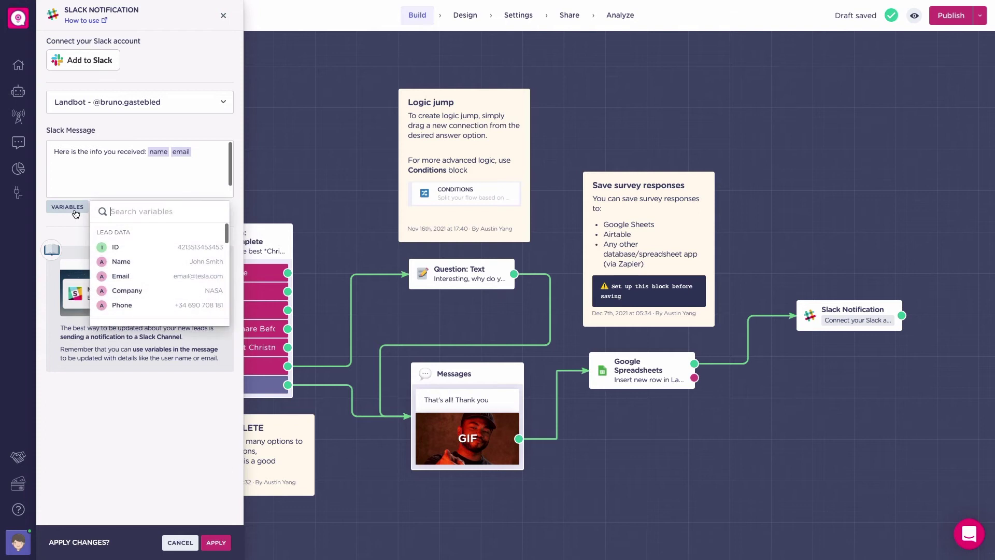
{"action": "left_click", "coordinate": [137, 304]}
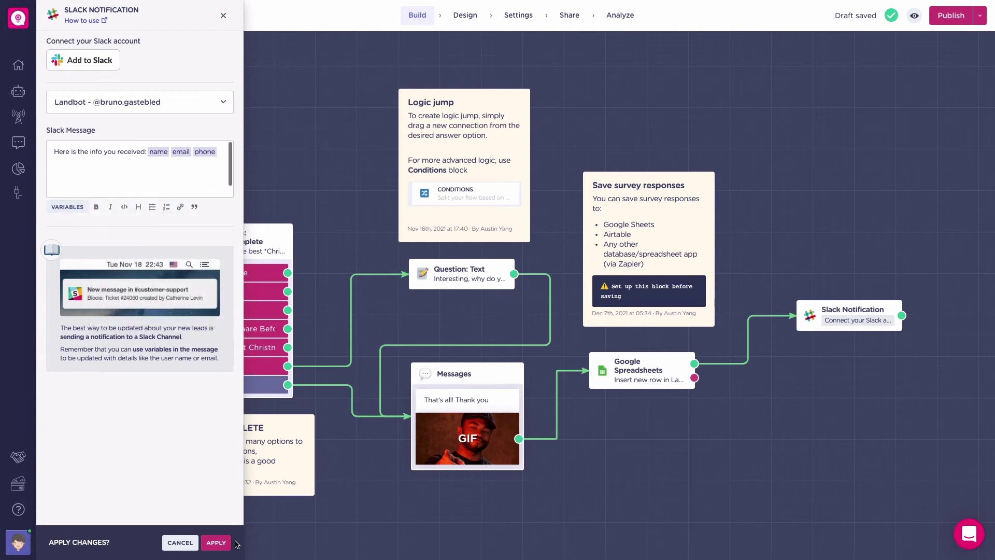
{"action": "left_click", "coordinate": [217, 544]}
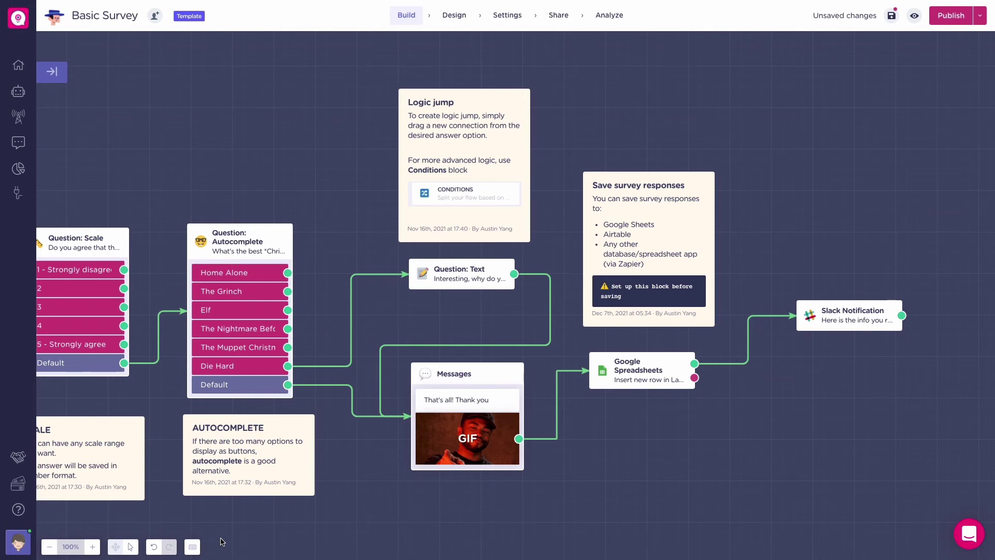
- Delete the Name and Email questions and link Let's start directly to Buttons
{"action": "scroll", "coordinate": [166, 331], "scroll_direction": "left", "scroll_amount": 15}
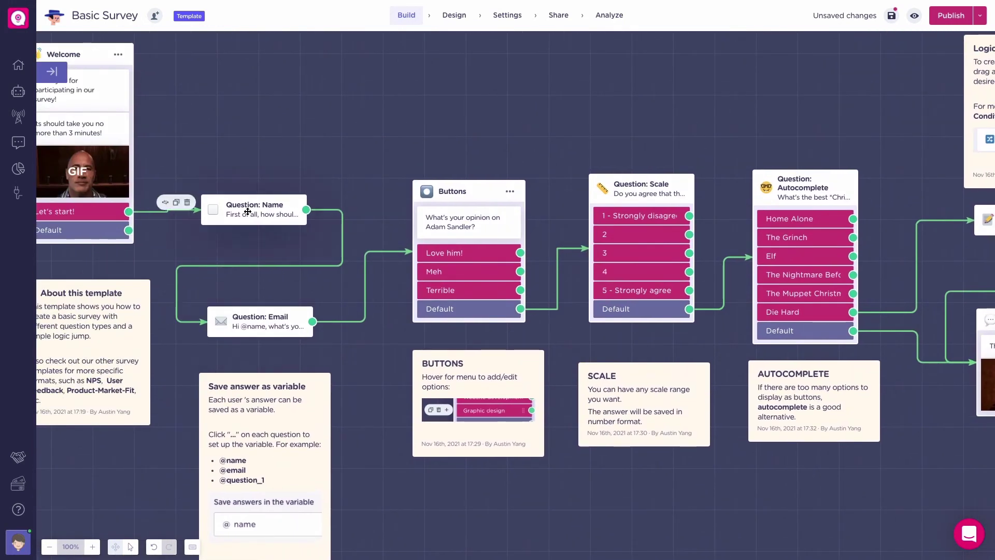
{"action": "left_click", "coordinate": [188, 202]}
{"action": "left_click", "coordinate": [193, 314]}
{"action": "left_click_drag", "start_coordinate": [128, 212], "coordinate": [413, 269]}
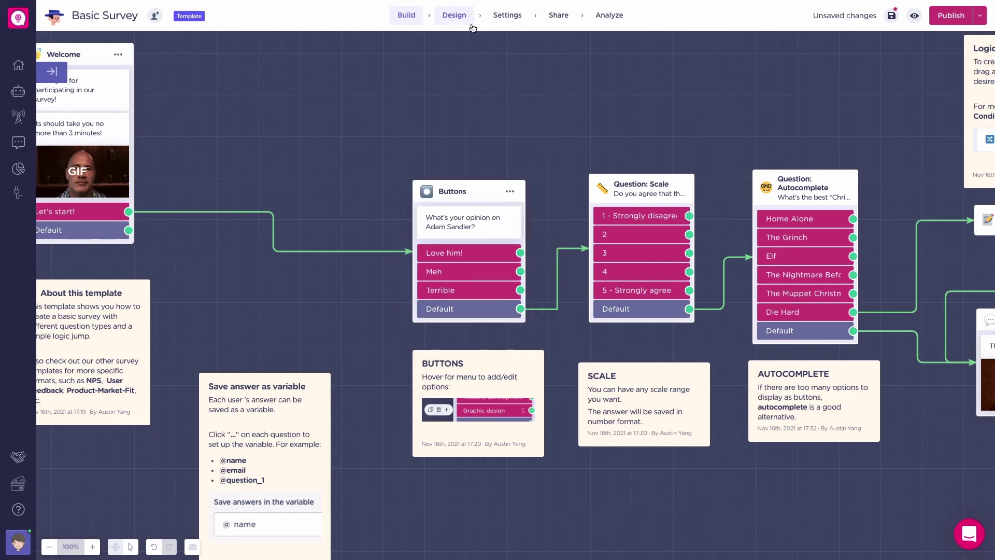
{"action": "left_click", "coordinate": [508, 15]}
- Add name and email as hidden URL fields, apply the changes, and go back to the builder
{"action": "left_click", "coordinate": [274, 157]}
{"action": "left_click", "coordinate": [507, 98]}
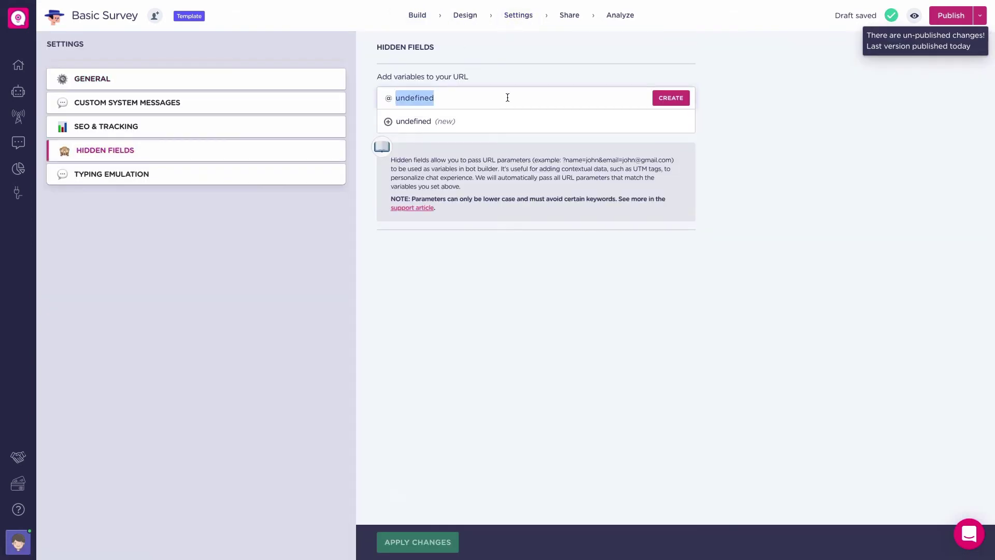
{"action": "type", "text": "n"}
{"action": "left_click", "coordinate": [507, 131]}
{"action": "left_click", "coordinate": [688, 126]}
{"action": "left_click", "coordinate": [608, 133]}
{"action": "left_click", "coordinate": [573, 180]}
{"action": "left_click", "coordinate": [407, 544]}
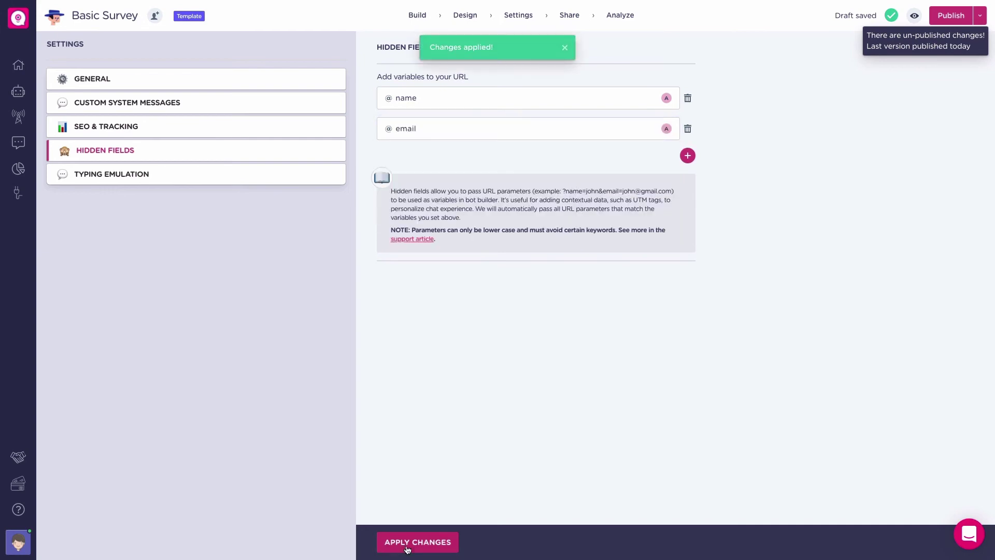
{"action": "left_click", "coordinate": [417, 14]}
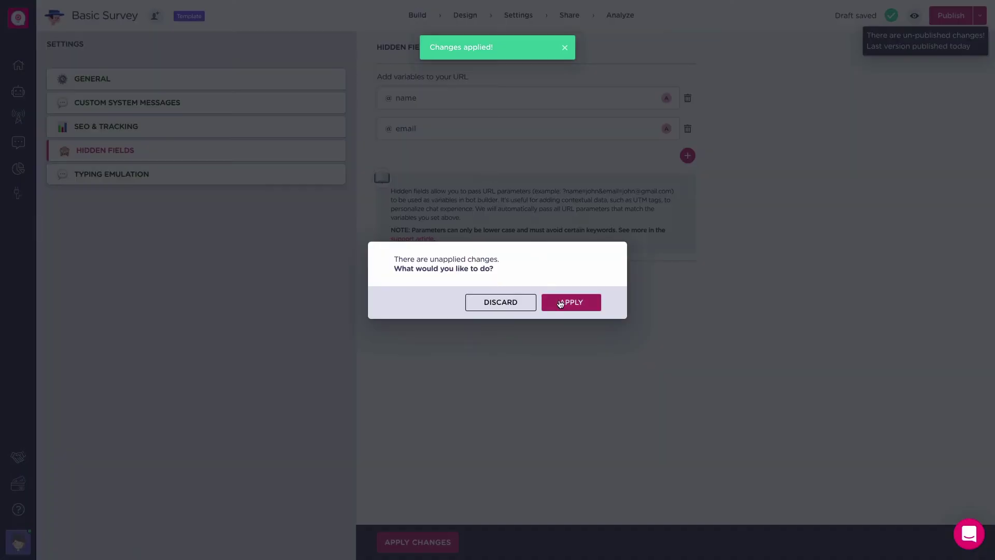
{"action": "left_click", "coordinate": [560, 303]}
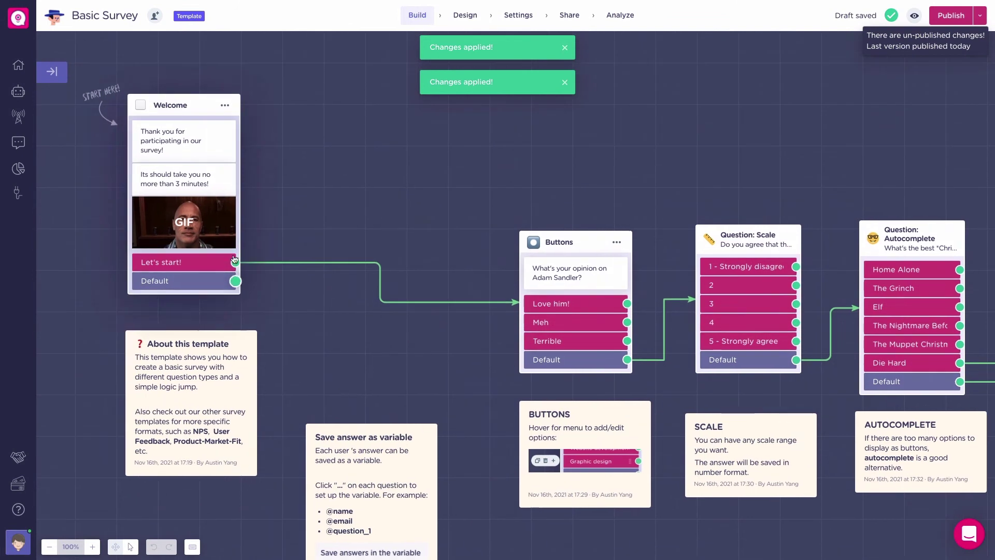
{"action": "left_click", "coordinate": [192, 158]}
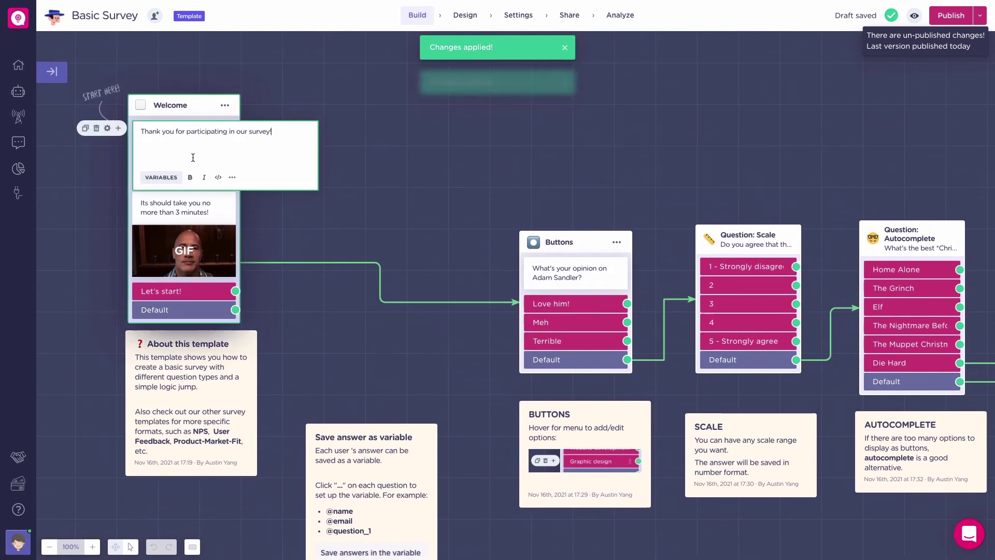
{"action": "left_click_drag", "start_coordinate": [273, 132], "coordinate": [149, 127]}
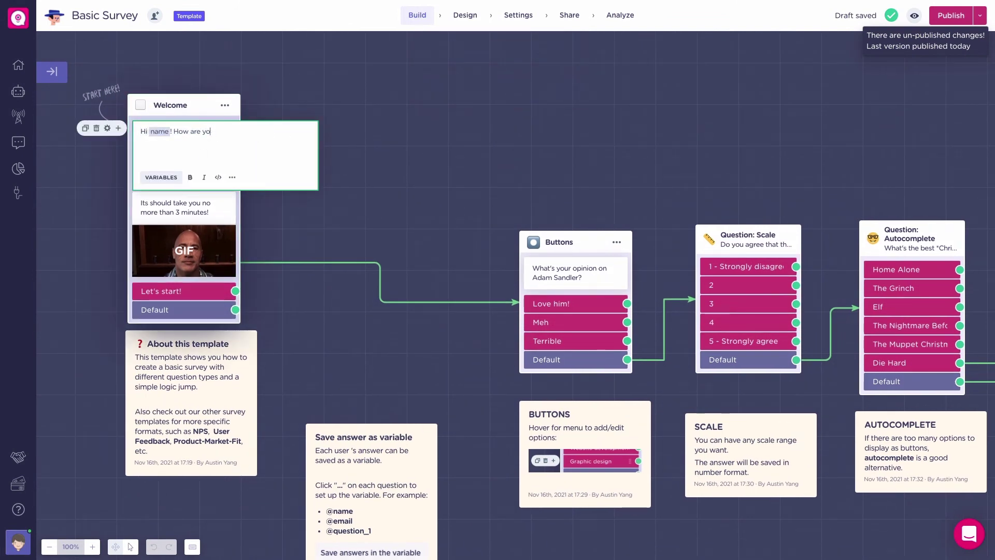
{"action": "left_click", "coordinate": [423, 135]}
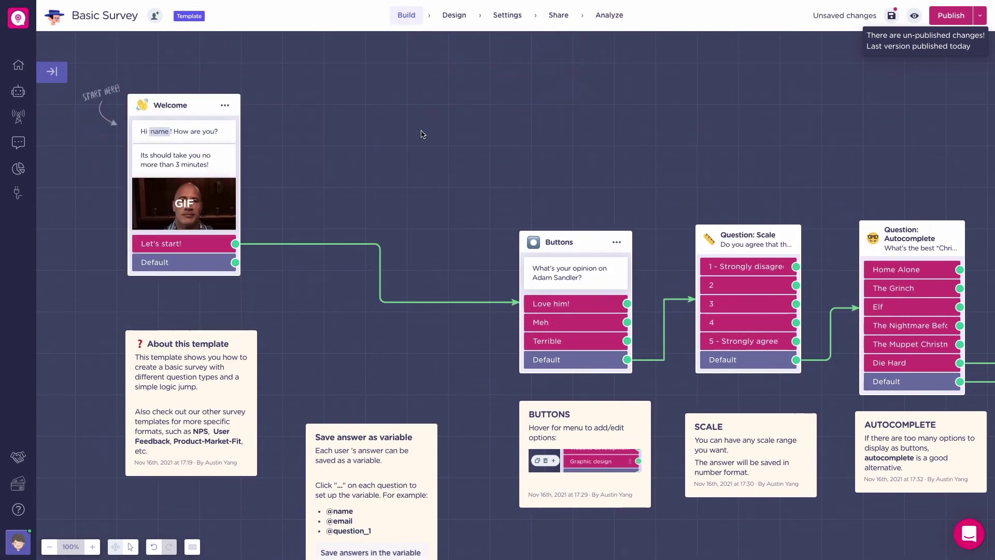
- Publish the bot and show its Share with a link option
{"action": "left_click", "coordinate": [952, 15]}
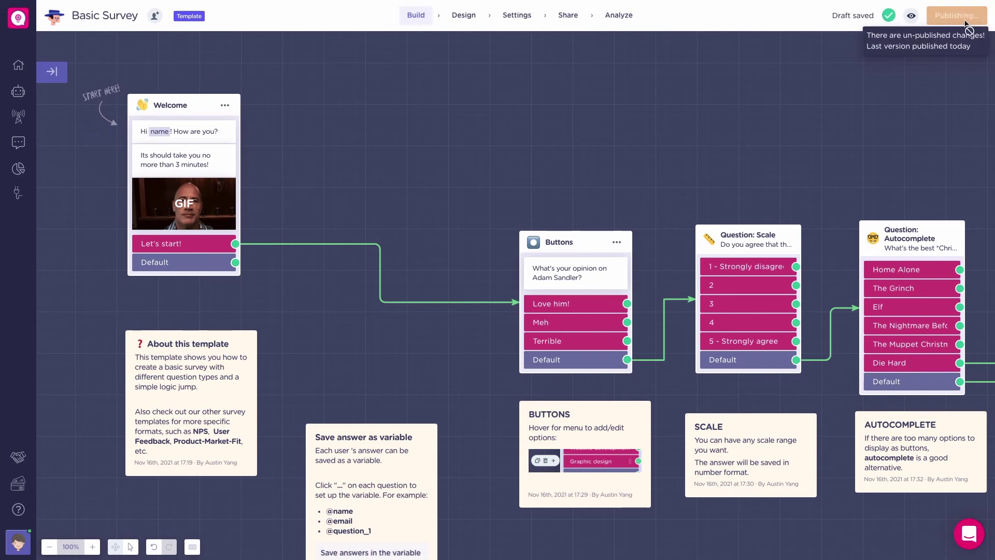
{"action": "left_click", "coordinate": [568, 23]}
{"action": "left_click", "coordinate": [318, 103]}
- Open the published chat and reload it with the visitor's name and email as URL parameters
{"action": "left_click", "coordinate": [631, 96]}
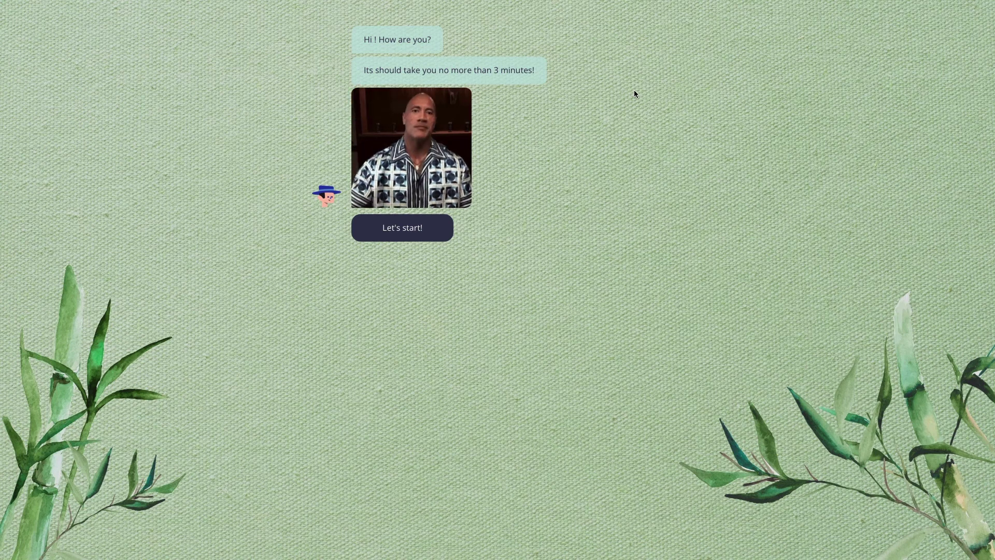
{"action": "key", "text": "super+shift+f"}
{"action": "left_click", "coordinate": [318, 33]}
{"action": "left_click", "coordinate": [317, 32]}
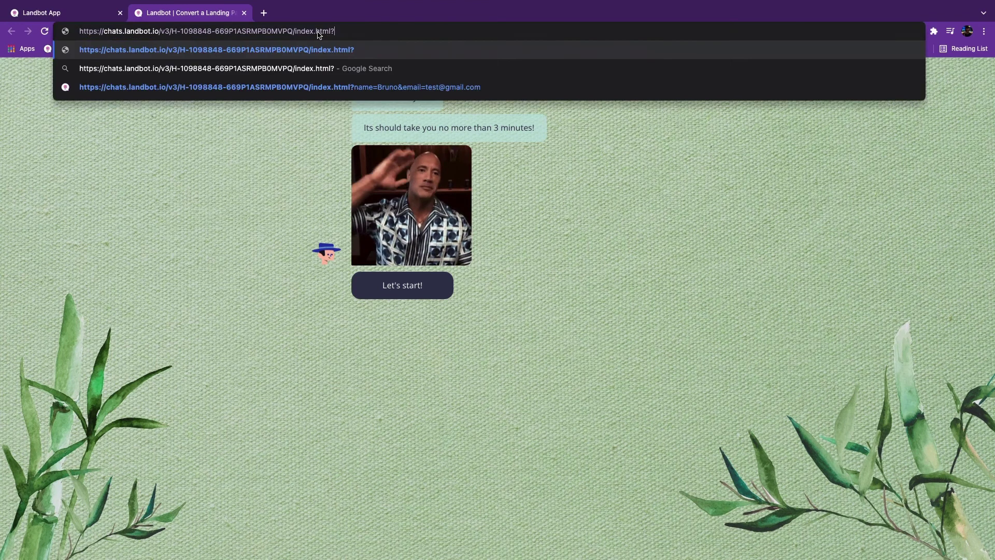
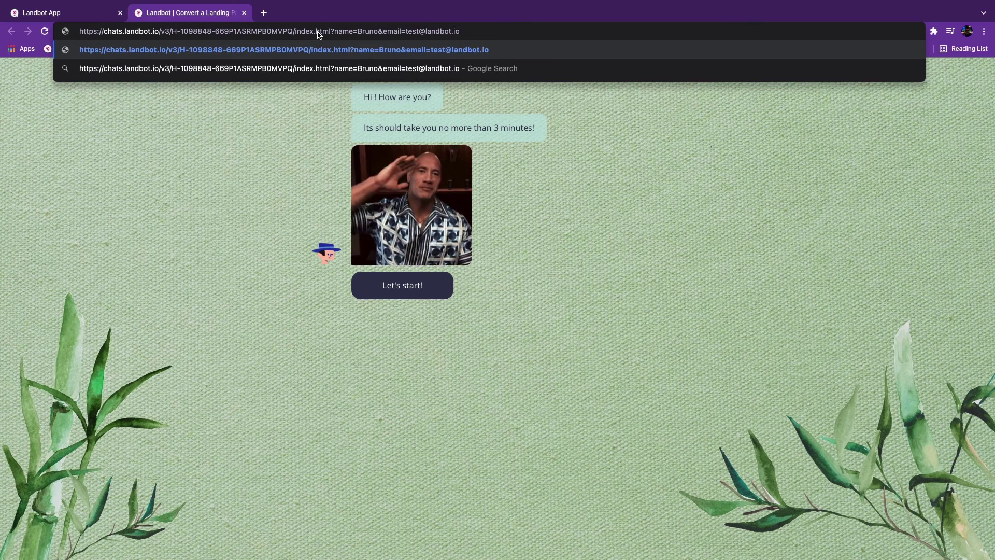
{"action": "key", "text": "Return"}
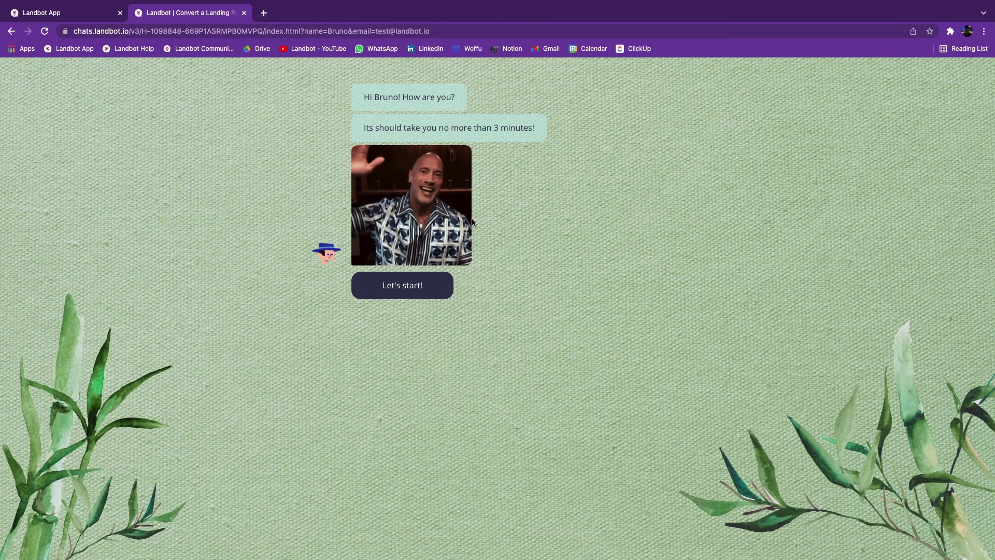
- In fullscreen, complete the survey answering Love him!, 5 and Home Alone
{"action": "key", "text": "ctrl+super+f"}
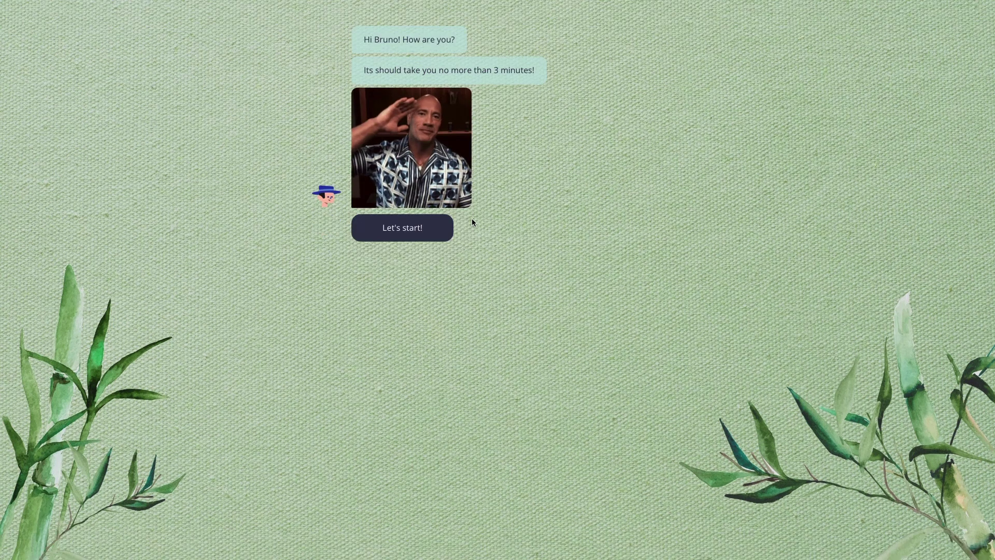
{"action": "left_click", "coordinate": [424, 228]}
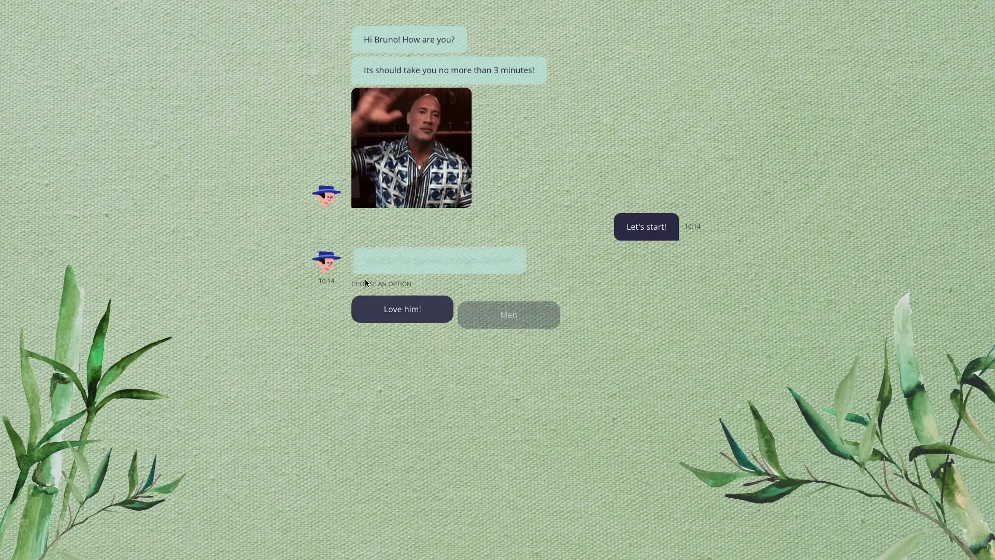
{"action": "left_click", "coordinate": [379, 307]}
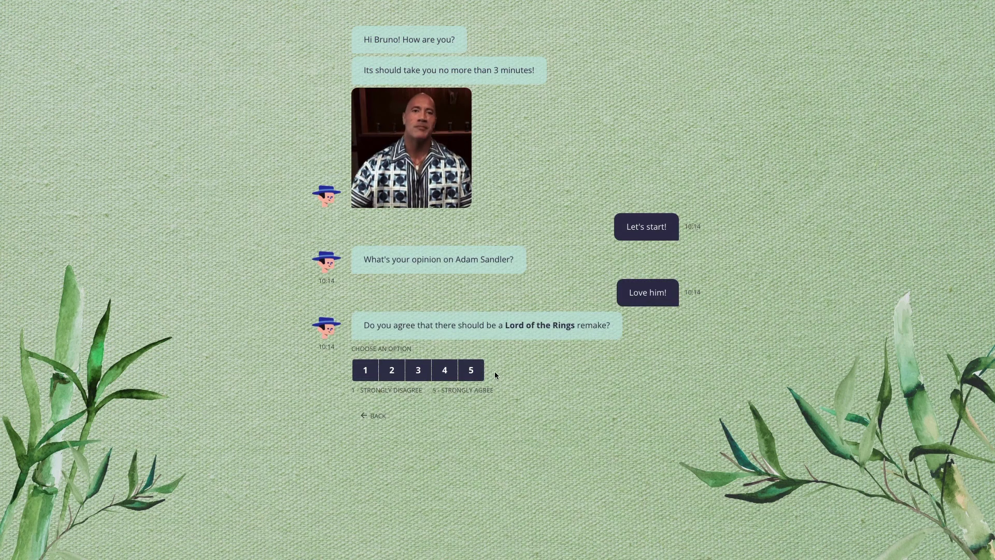
{"action": "left_click", "coordinate": [482, 374]}
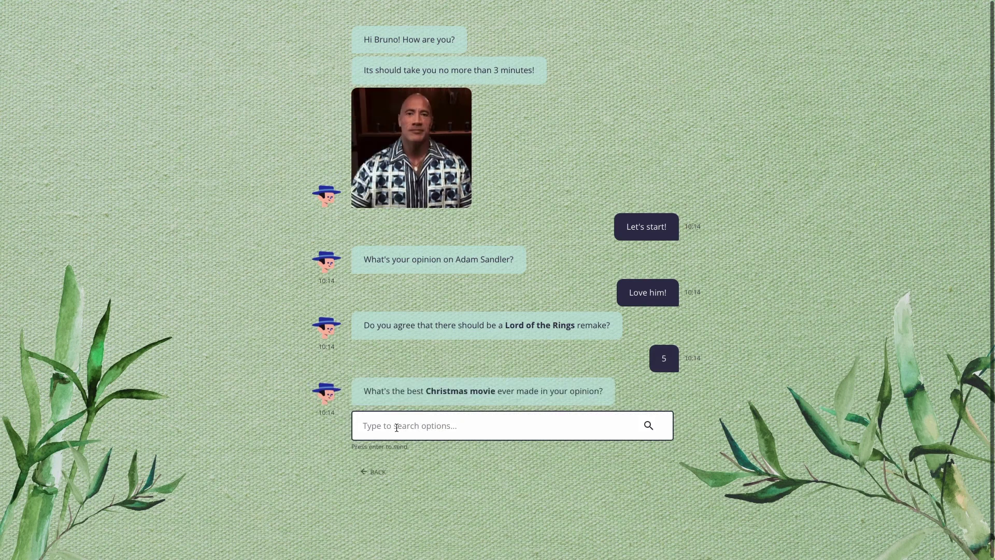
{"action": "left_click", "coordinate": [396, 428]}
{"action": "type", "text": "Home Alone"}
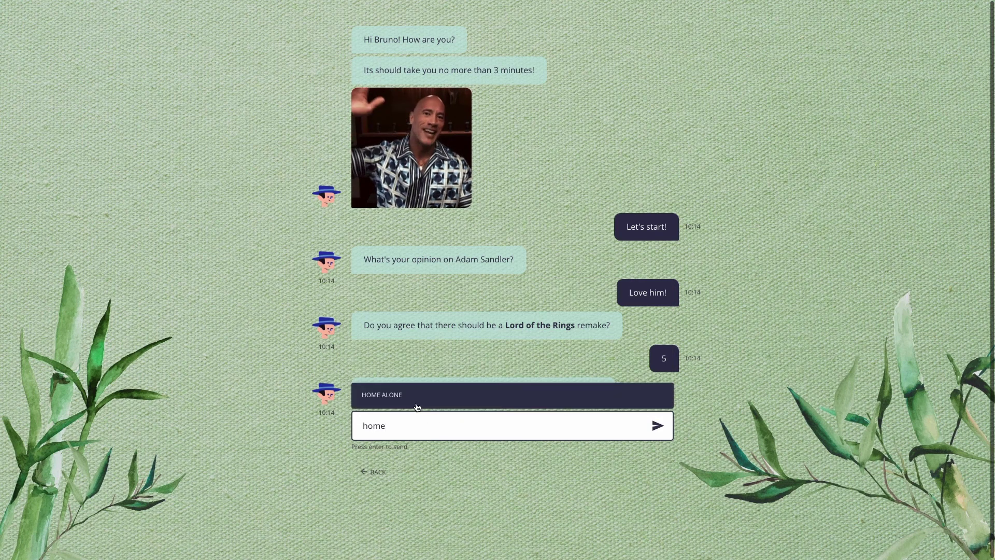
{"action": "left_click", "coordinate": [658, 425]}
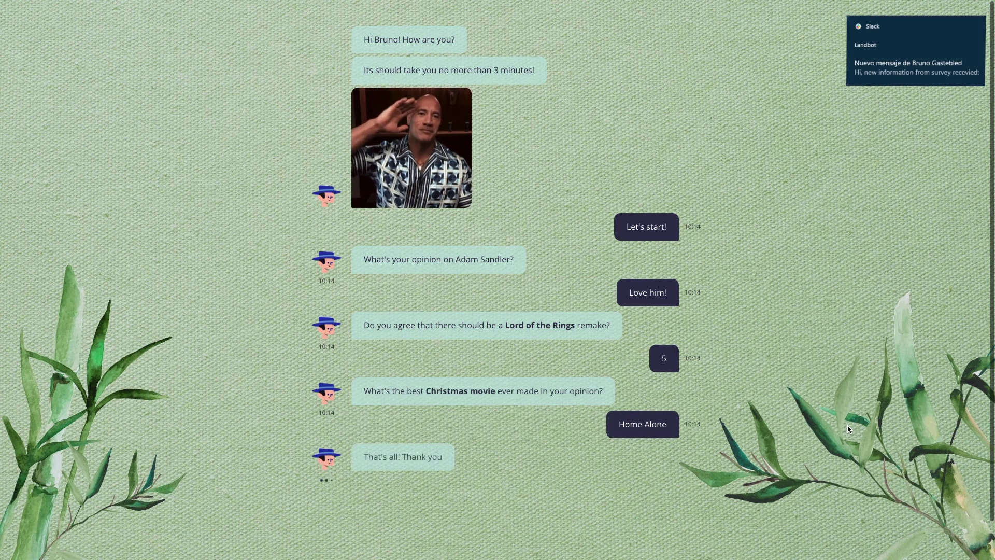